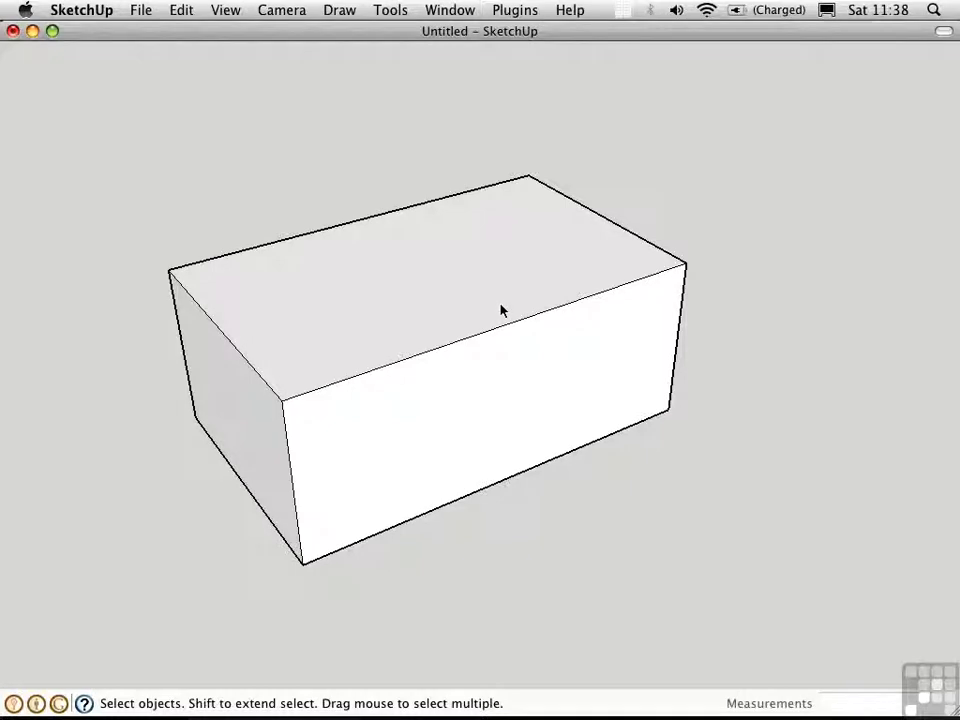
Paint the box's top face with the Groundcover_RiverRock_4inch material from the Groundcover library.
key("b")
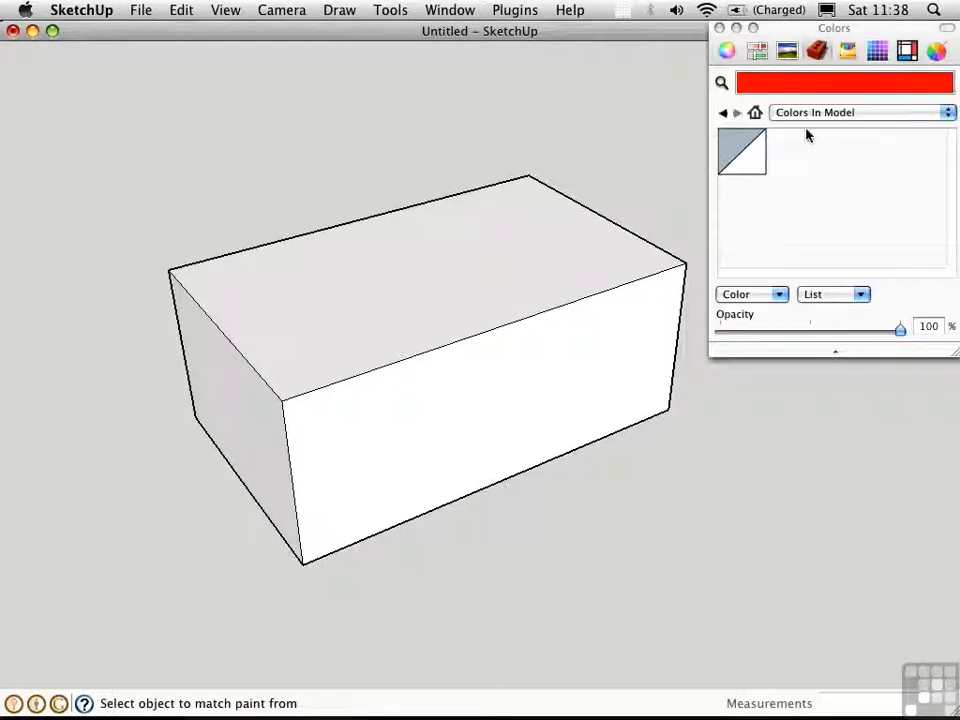
left_click(861, 116)
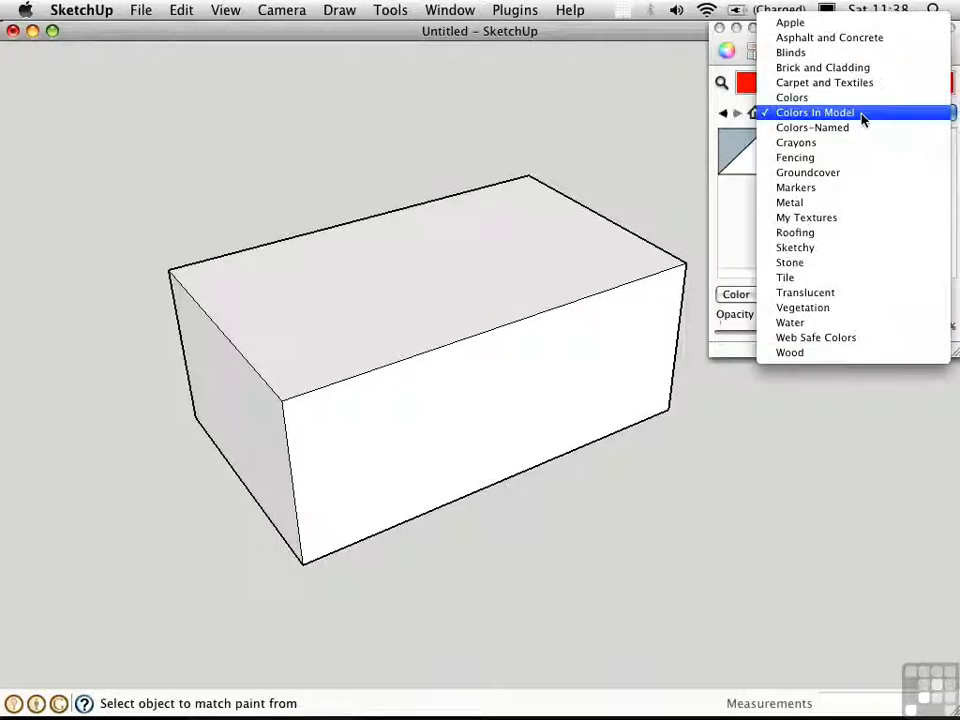
left_click(842, 175)
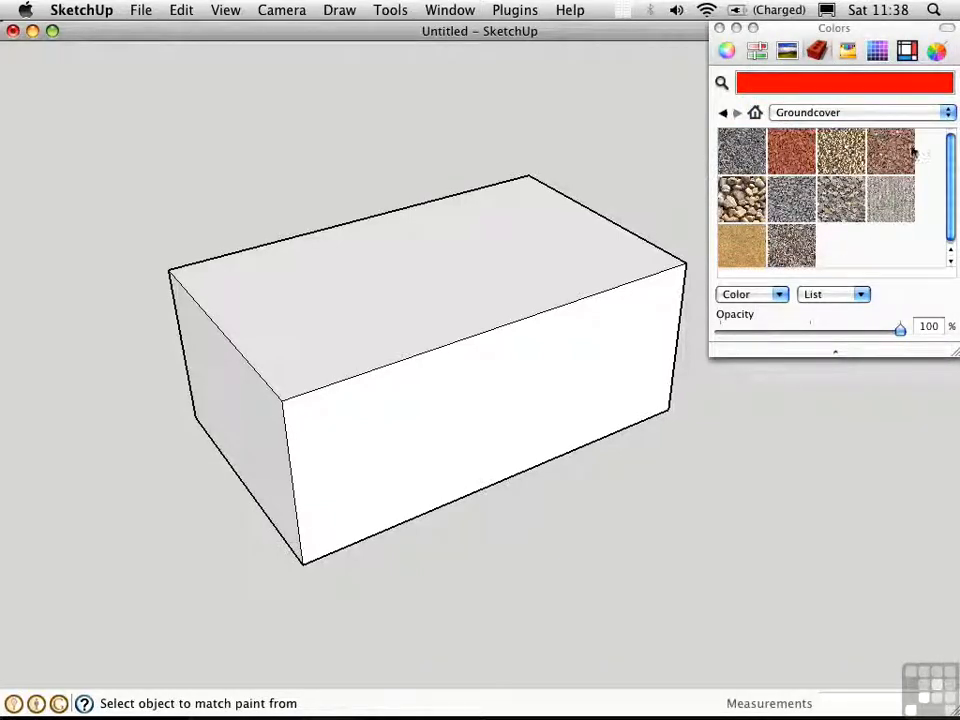
left_click(745, 213)
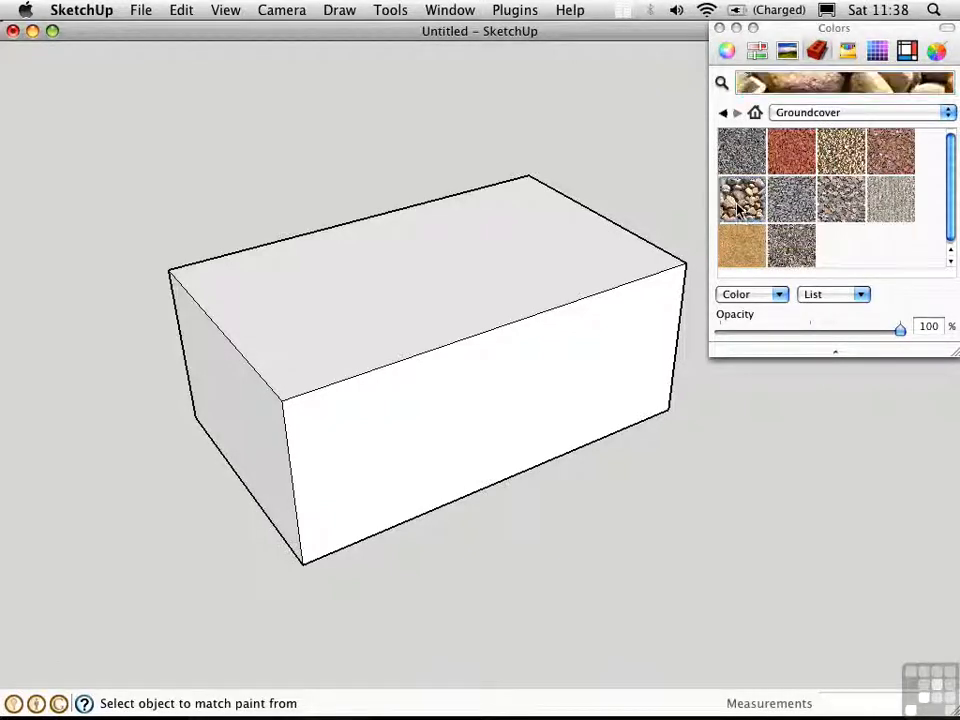
left_click(454, 293)
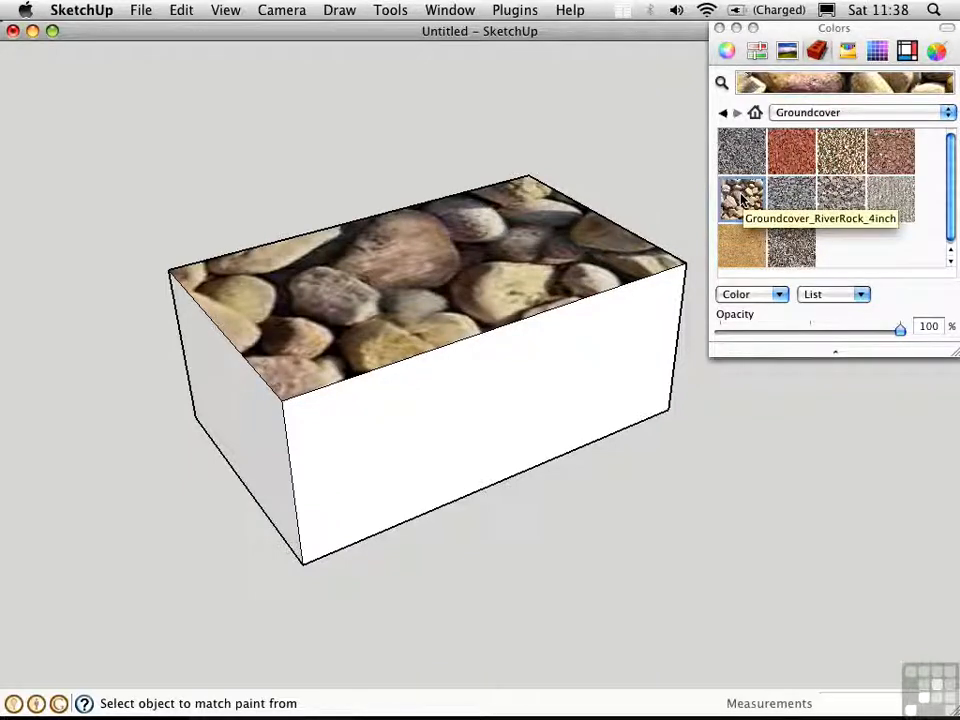
Set the Groundcover_RiverRock_4inch texture's width and height to 2'.
double_click(743, 197)
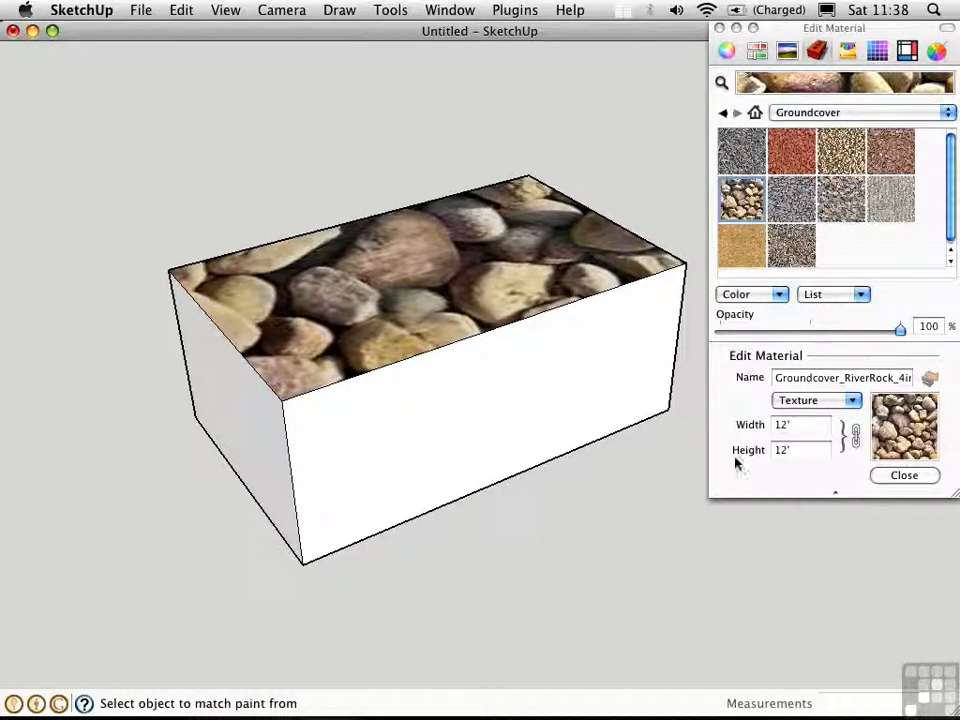
left_click(777, 425)
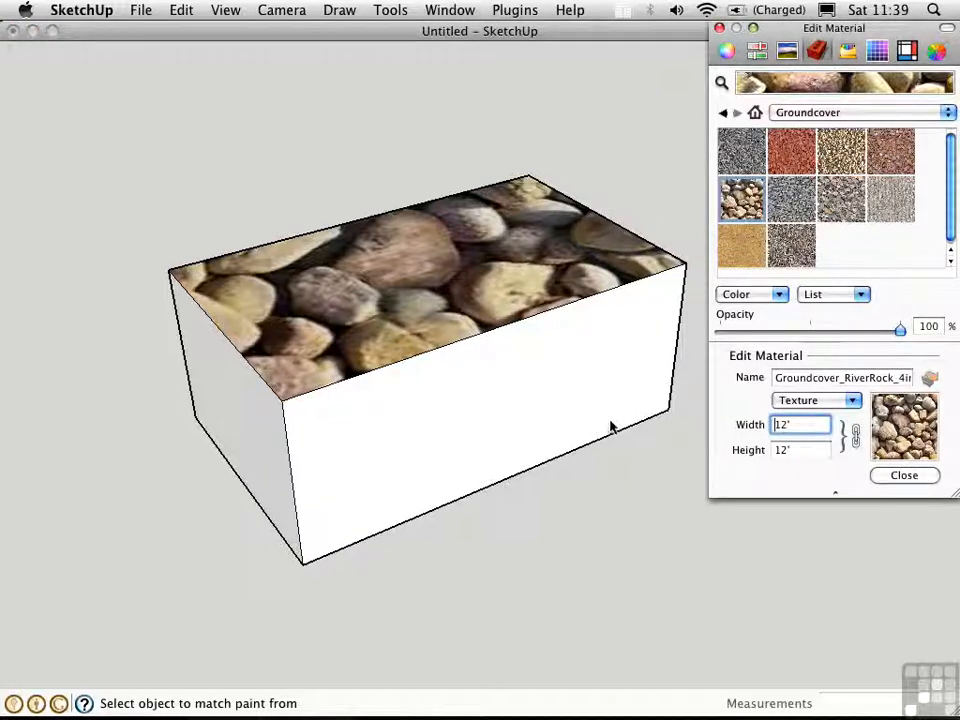
left_click(781, 451)
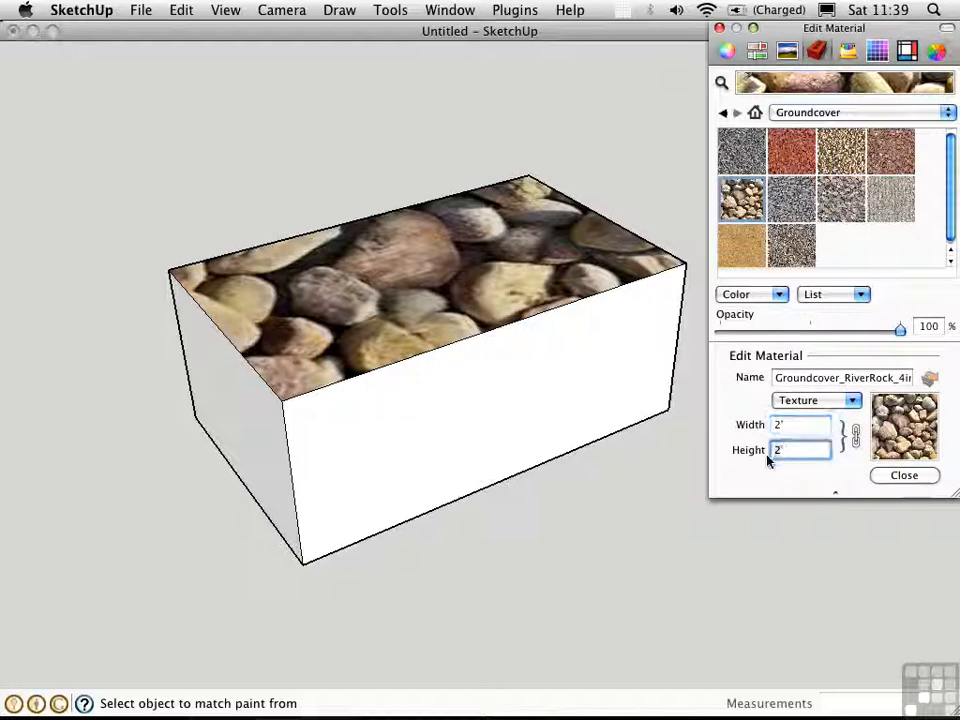
left_click(906, 478)
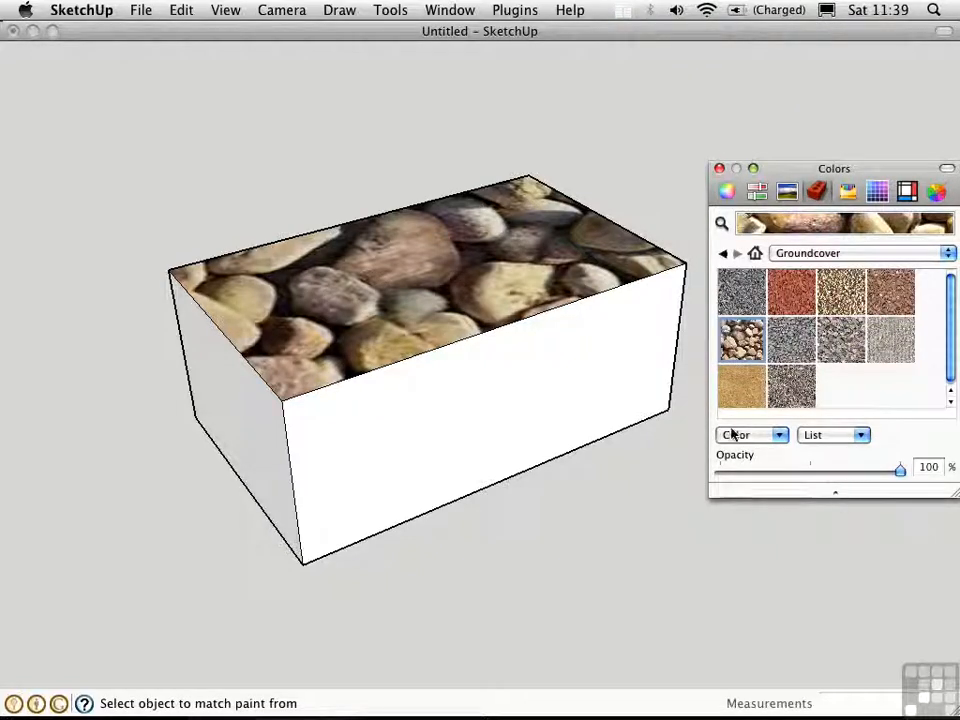
Undo the top face's paint and repaint it with the resized river rock material.
key("super+z")
left_click(570, 360)
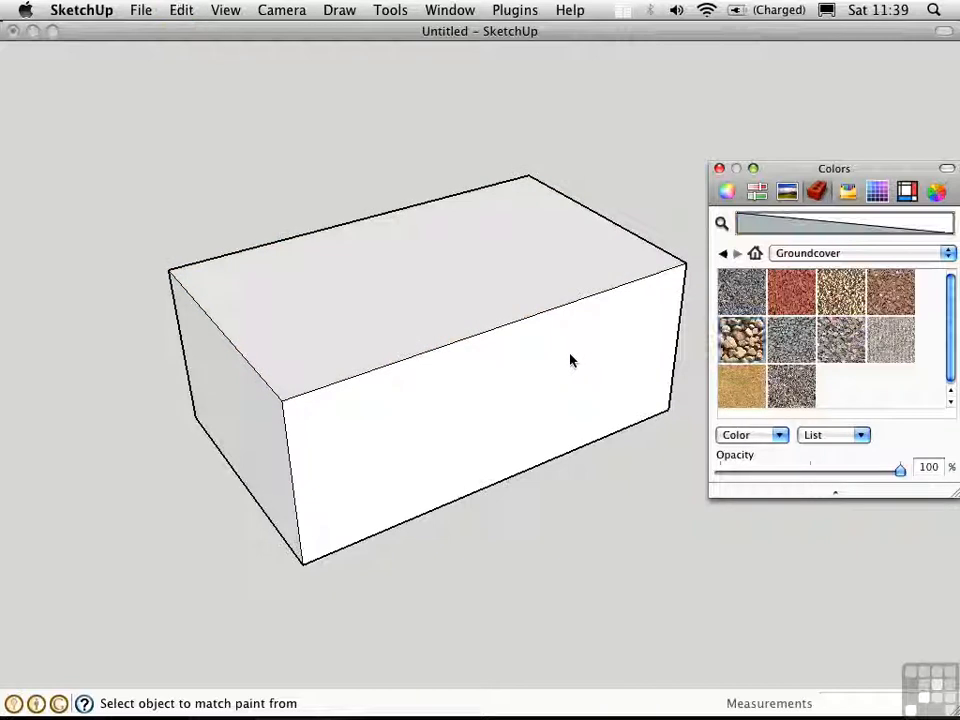
left_click(745, 342)
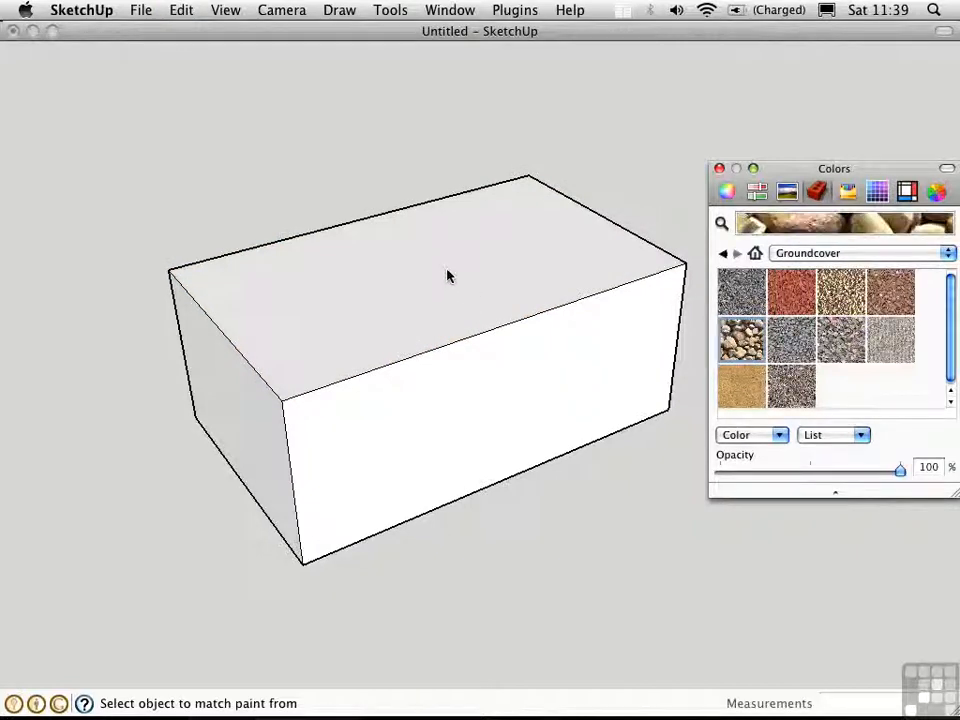
left_click(453, 267)
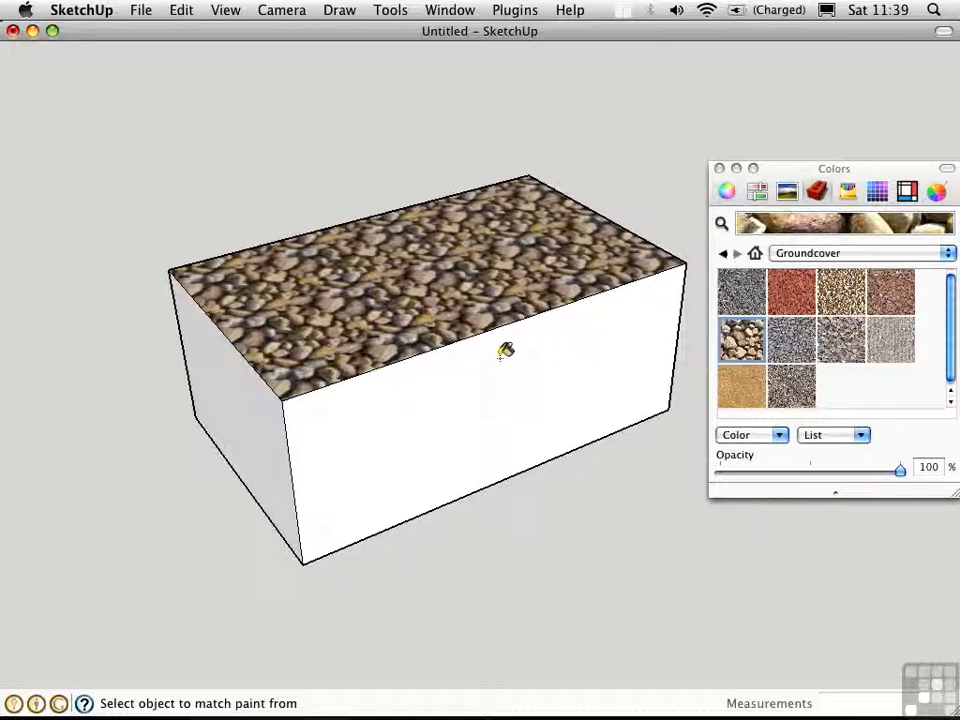
Make a unique texture of 1024 by 420 pixels for the box's unpainted front face.
middle_click_drag(486, 381, 481, 494)
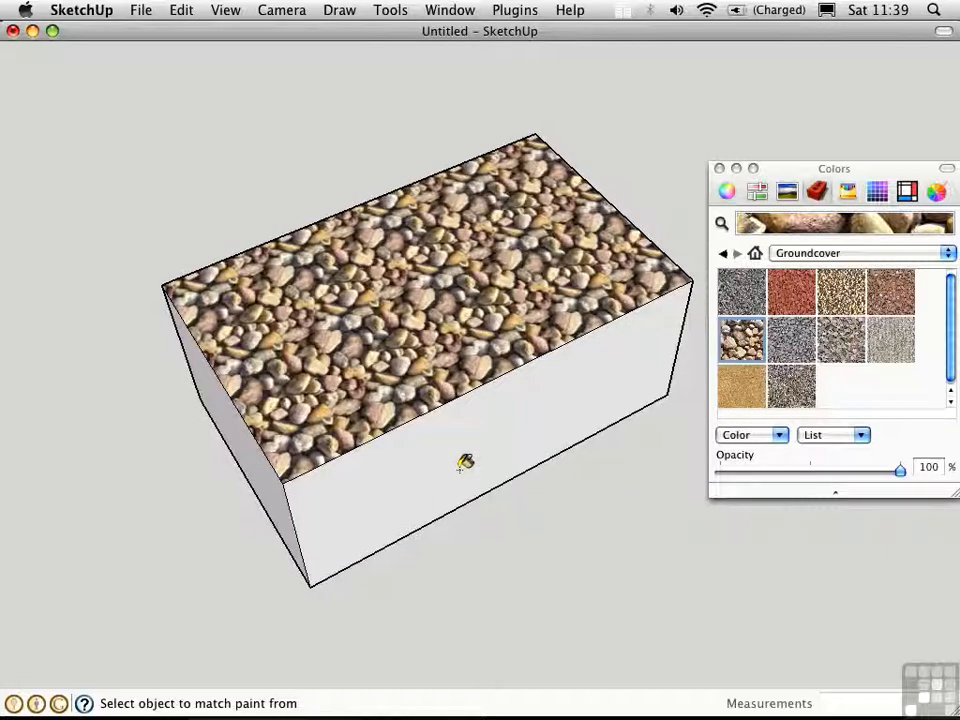
middle_click_drag(465, 461, 467, 392)
right_click(458, 408)
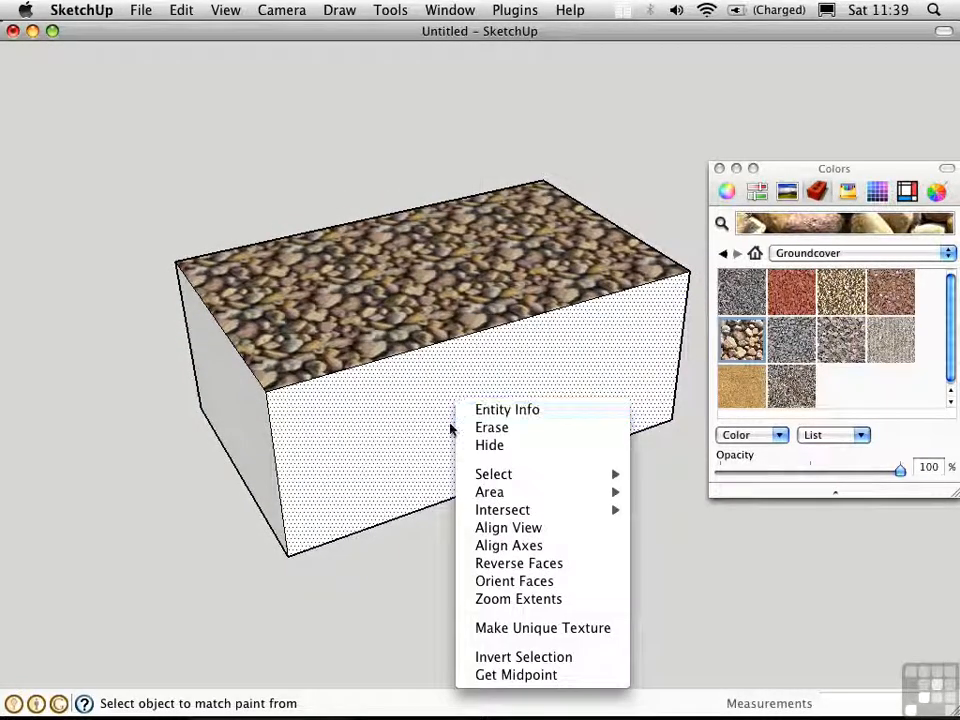
left_click(495, 629)
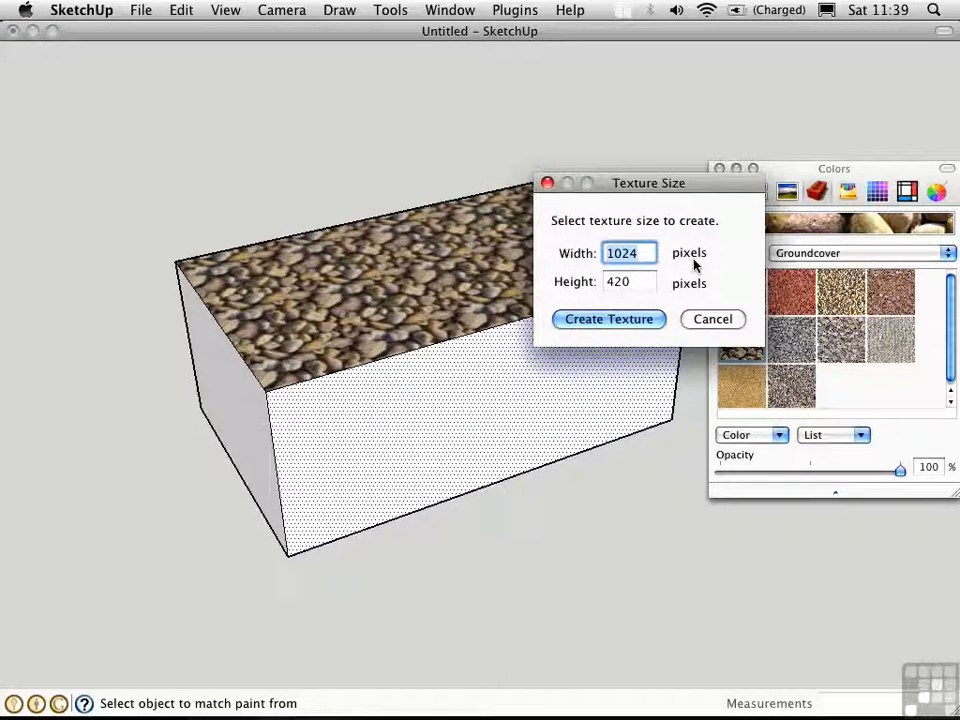
left_click(614, 330)
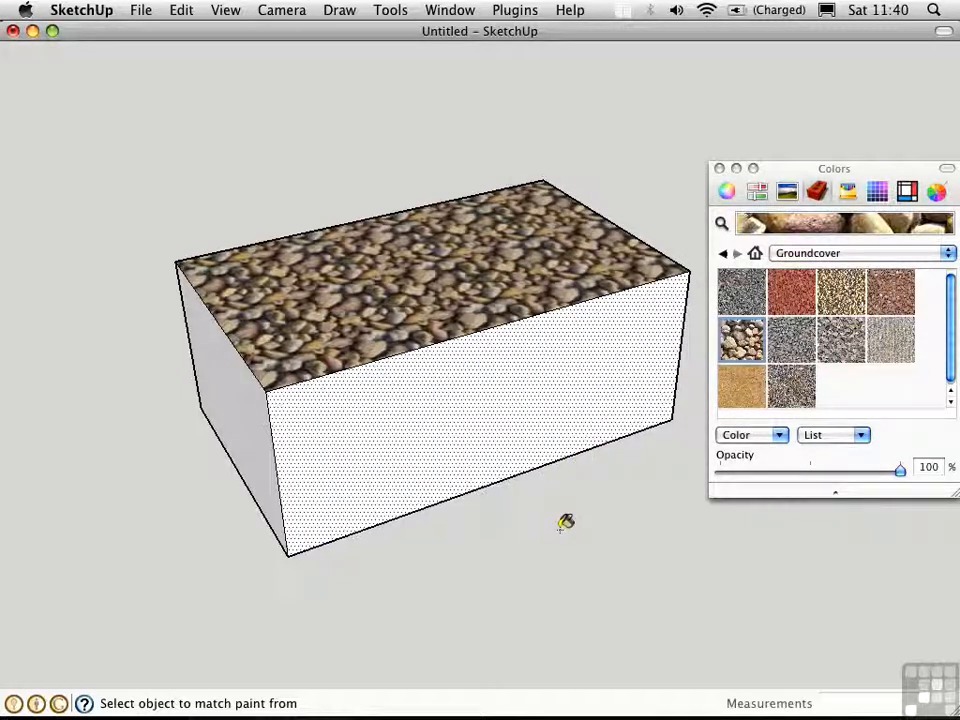
key("space")
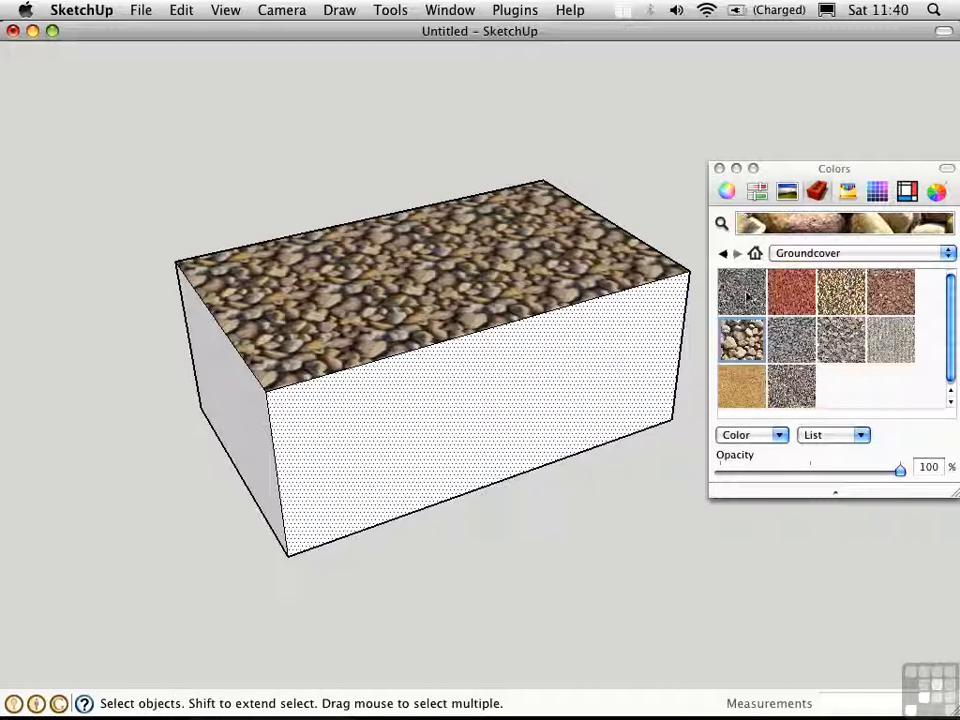
Show the materials used in the model and check which application the preferences assign for editing image files.
left_click(755, 254)
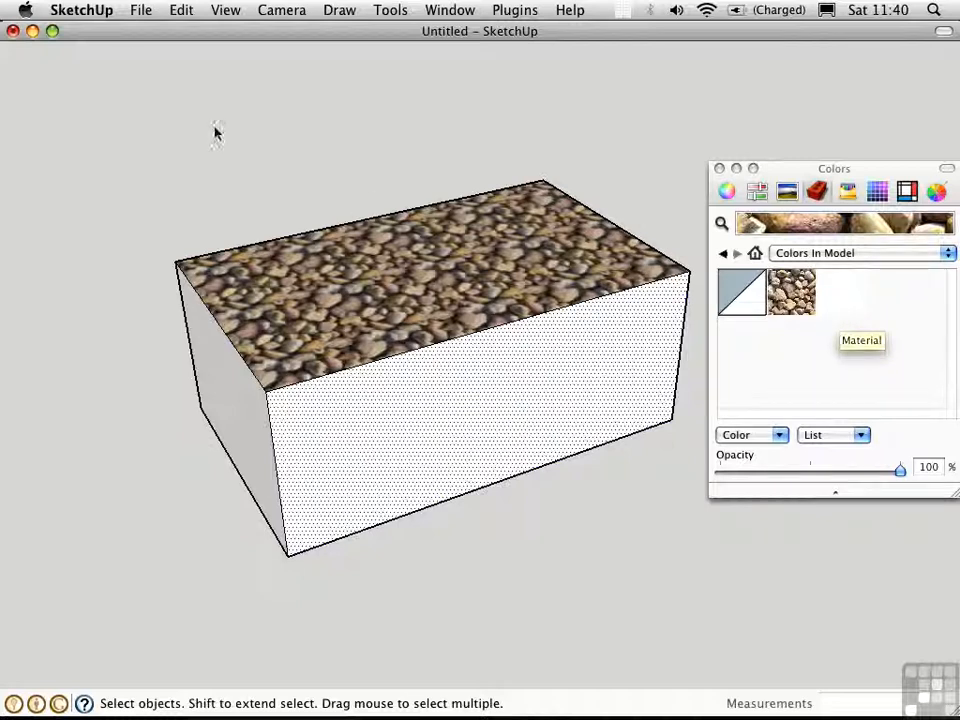
left_click(80, 12)
left_click(86, 61)
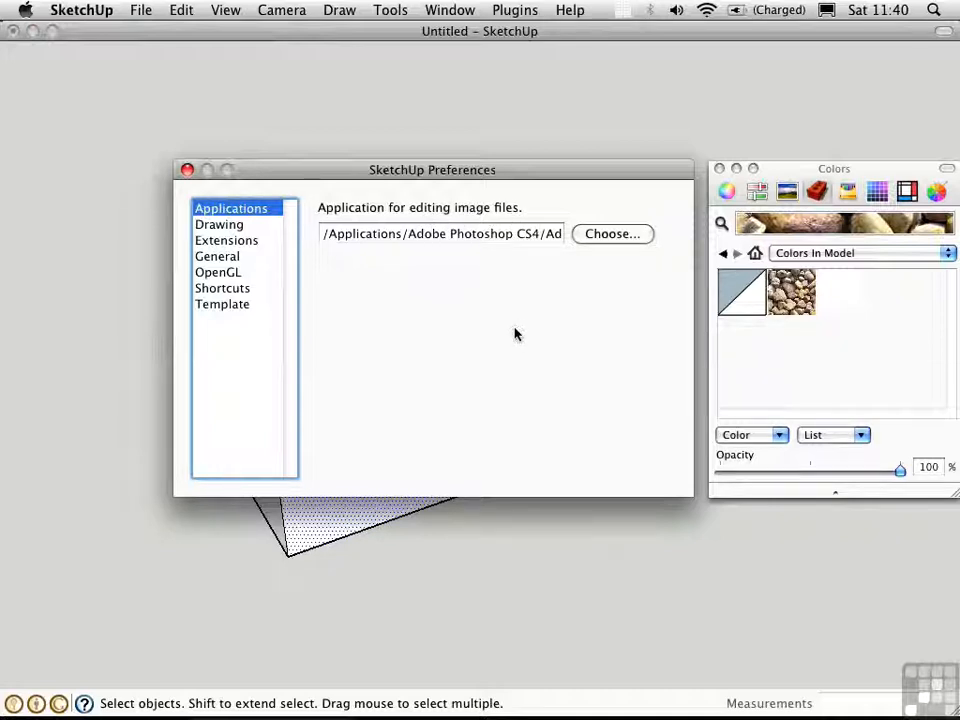
left_click(187, 170)
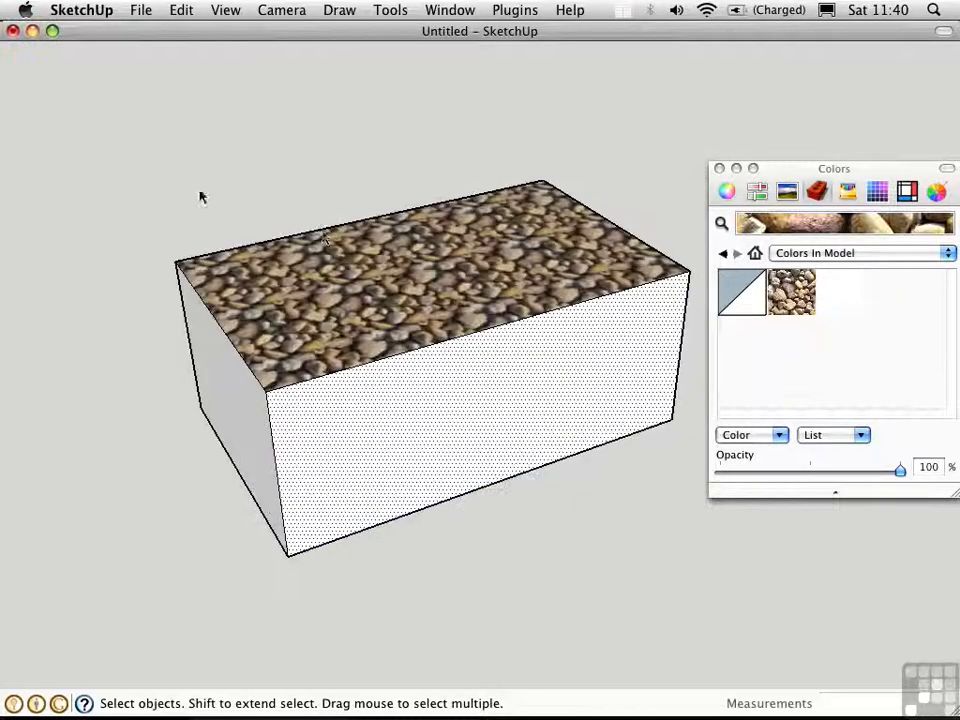
Open the front face's unique texture image for editing in Photoshop.
right_click(470, 376)
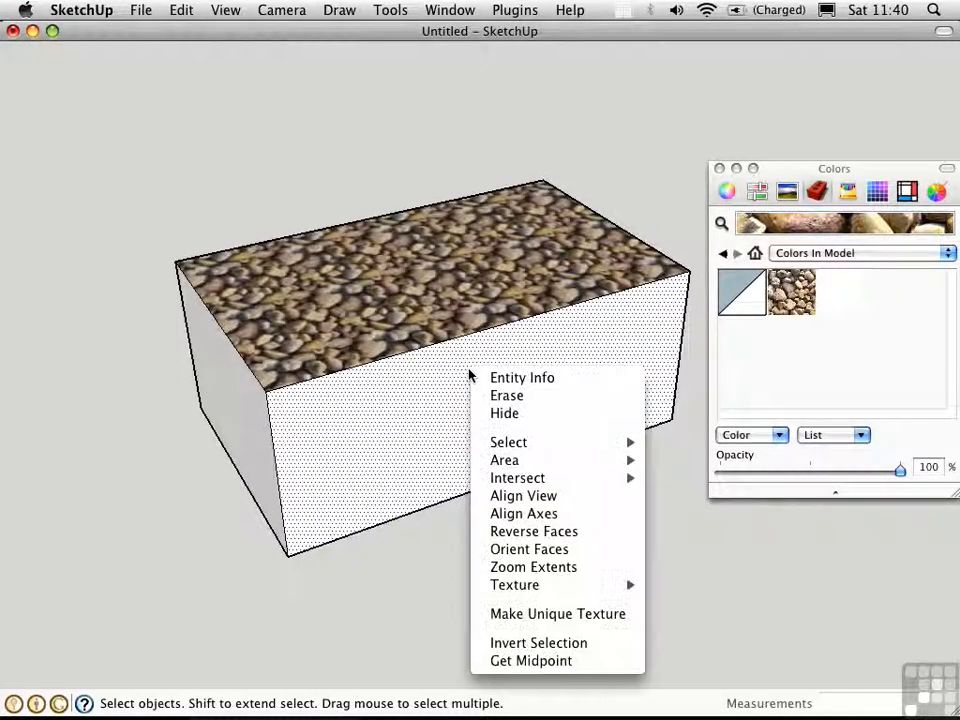
mouse_move(491, 584)
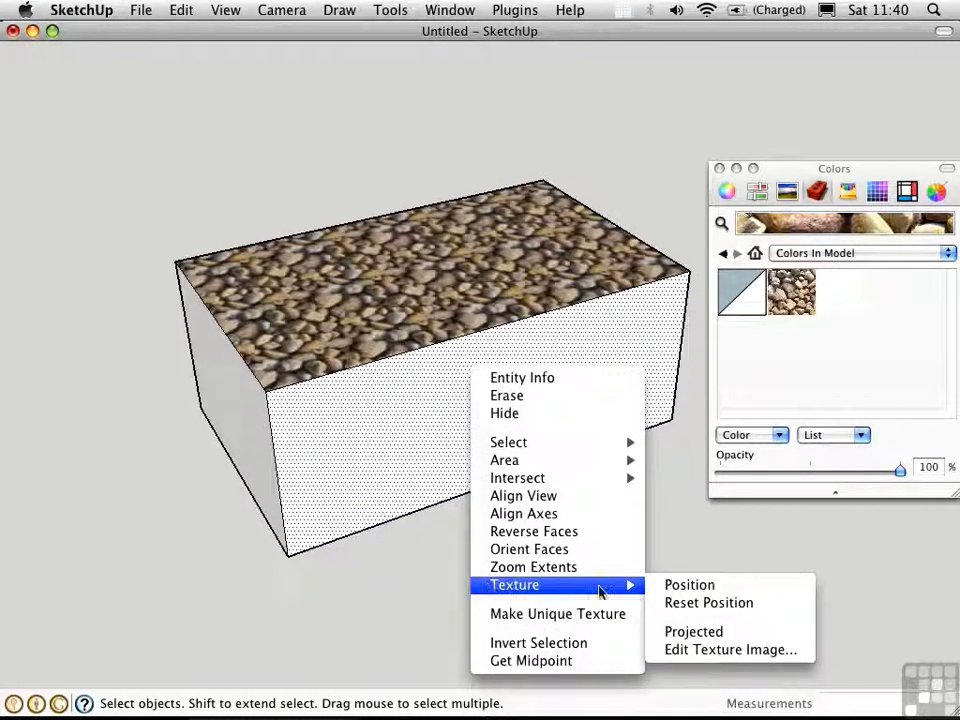
left_click(707, 650)
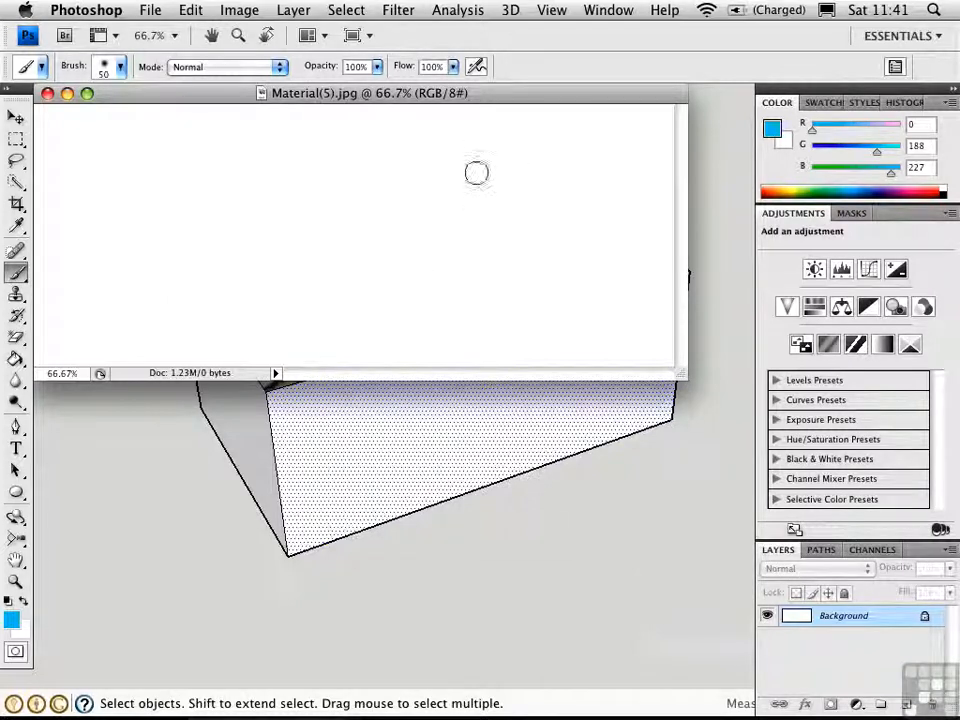
Paint three wavy blue brush strokes running diagonally down across the white texture image.
mouse_move(602, 135)
left_mouse_down()
mouse_move(424, 261)
mouse_move(365, 340)
left_mouse_up()
mouse_move(445, 135)
left_mouse_down()
mouse_move(358, 186)
mouse_move(186, 338)
left_mouse_up()
left_click_drag(285, 128, 125, 322)
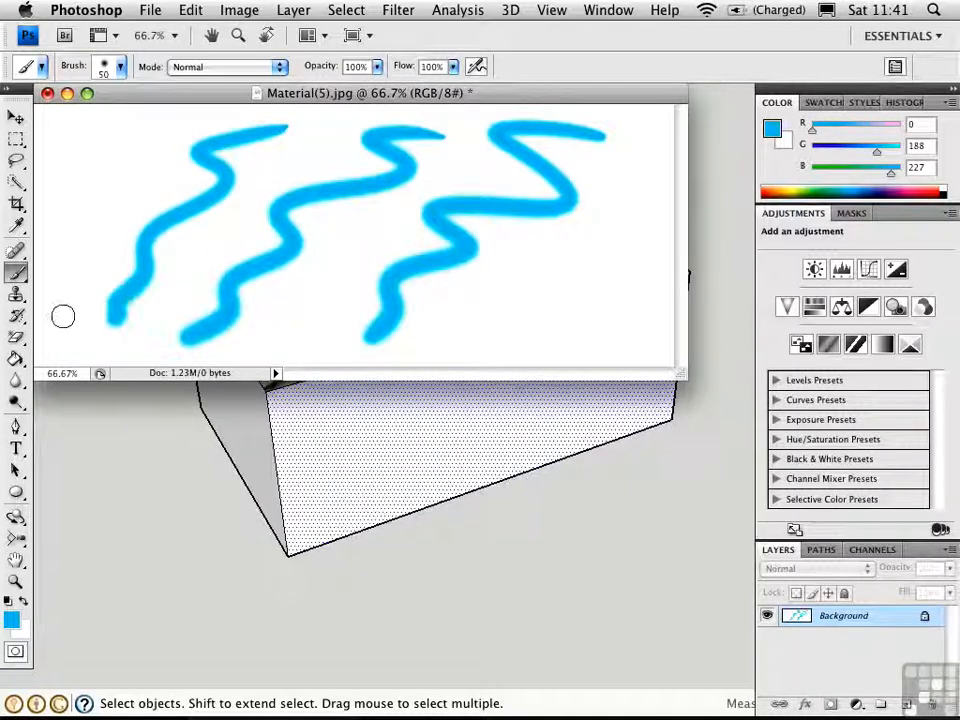
Save the texture image as a progressive JPEG at quality 8 (High) and return to SketchUp.
key("super+s")
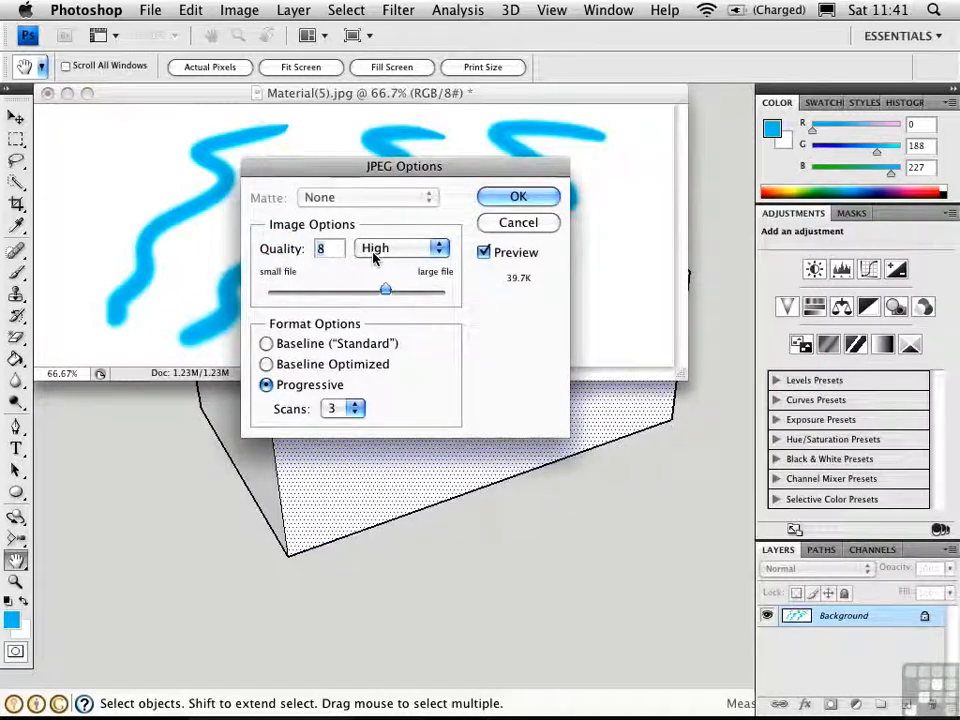
left_click(508, 199)
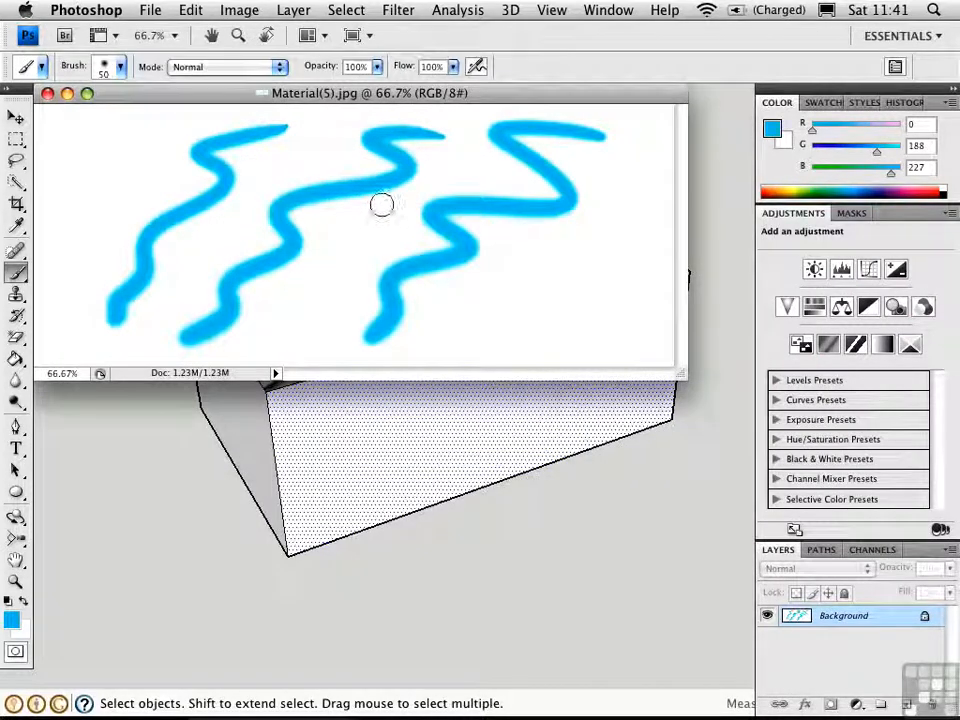
key("super+Tab")
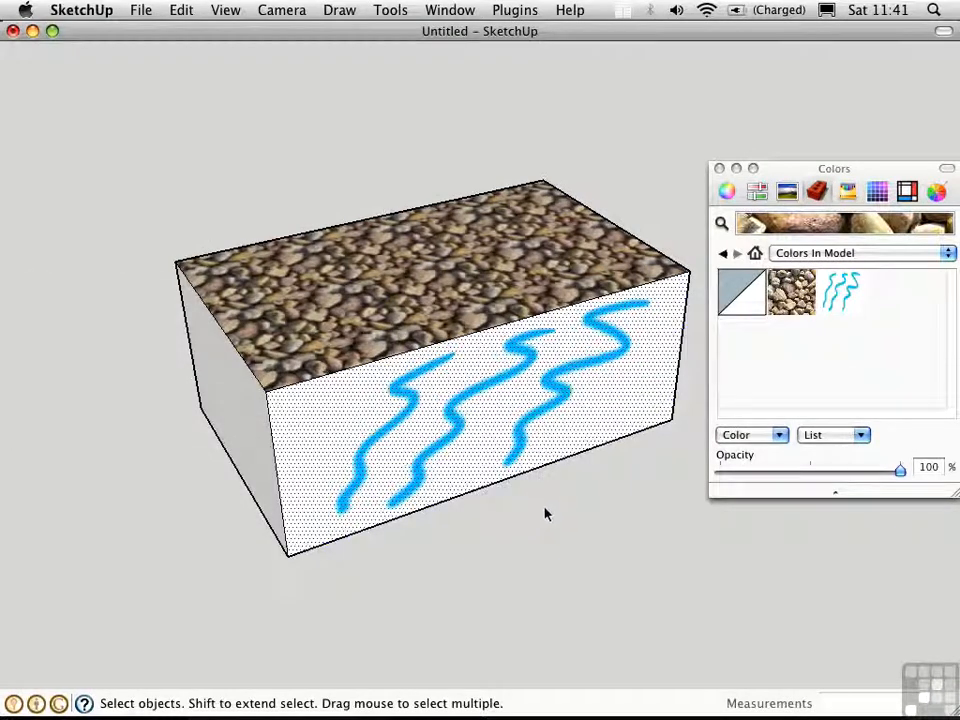
Start positioning the front face's texture, move it to the middle of the face and back to the face's lower-left corner.
middle_click_drag(545, 533, 493, 377)
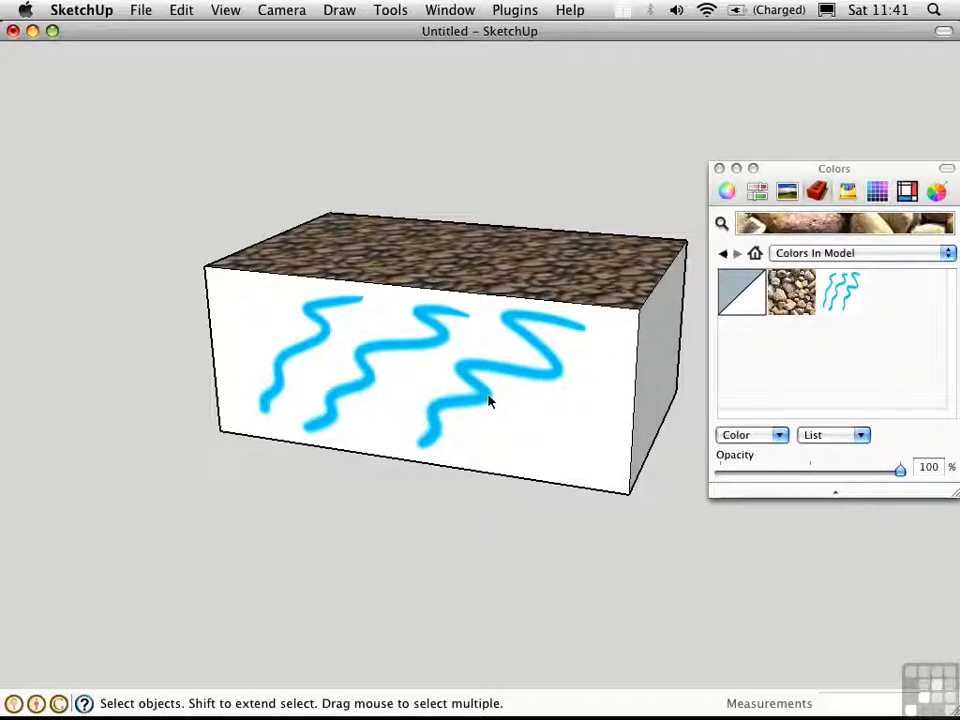
left_click(416, 366)
right_click(413, 349)
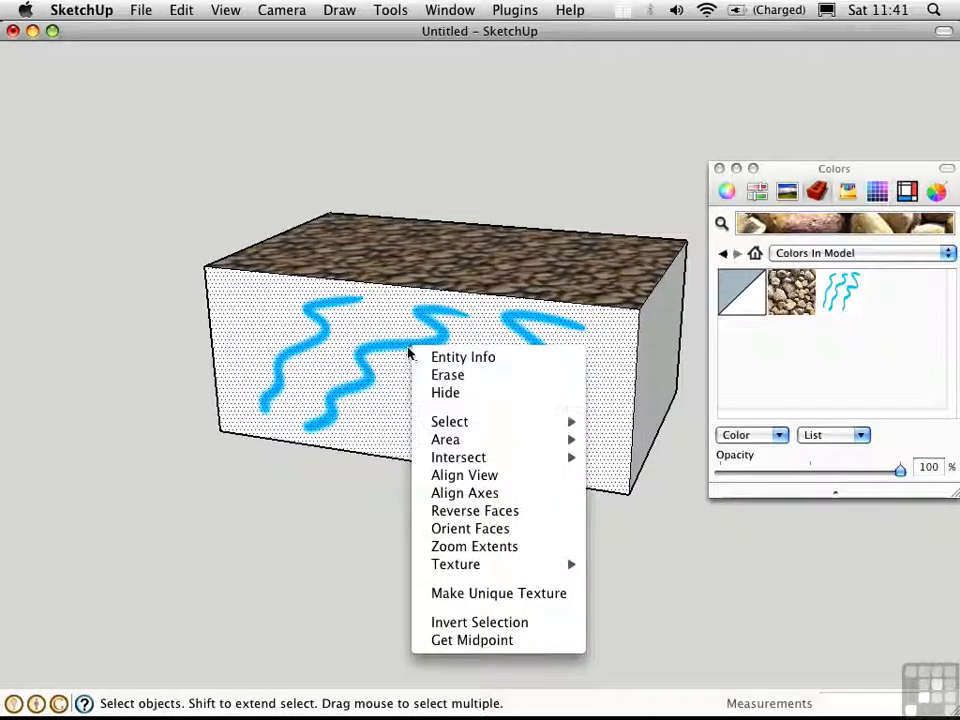
mouse_move(435, 574)
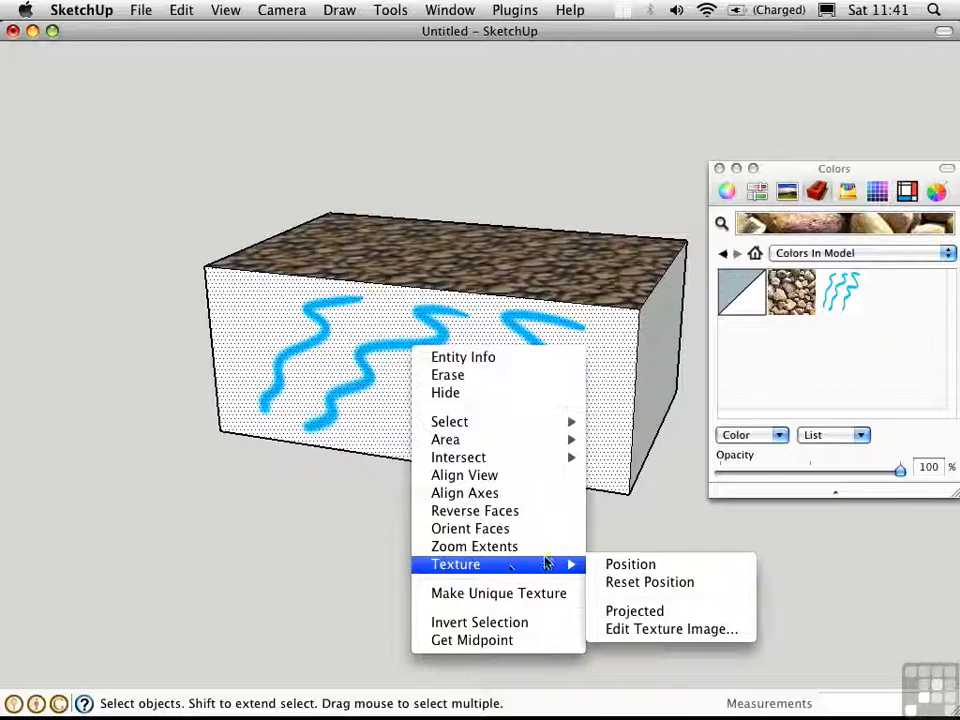
left_click(629, 567)
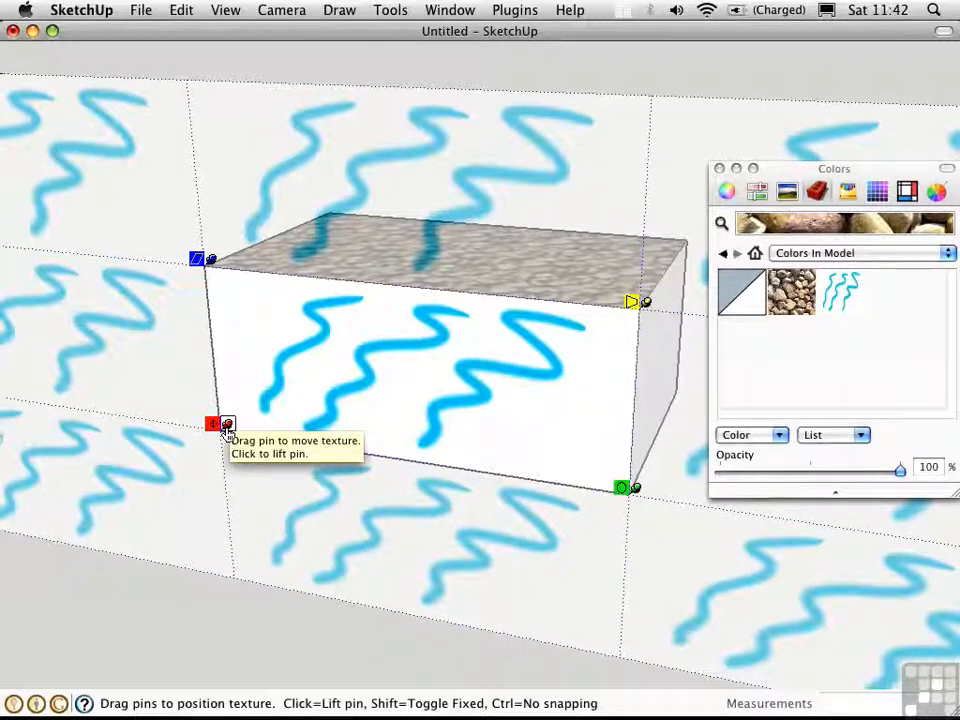
left_click_drag(228, 423, 405, 357)
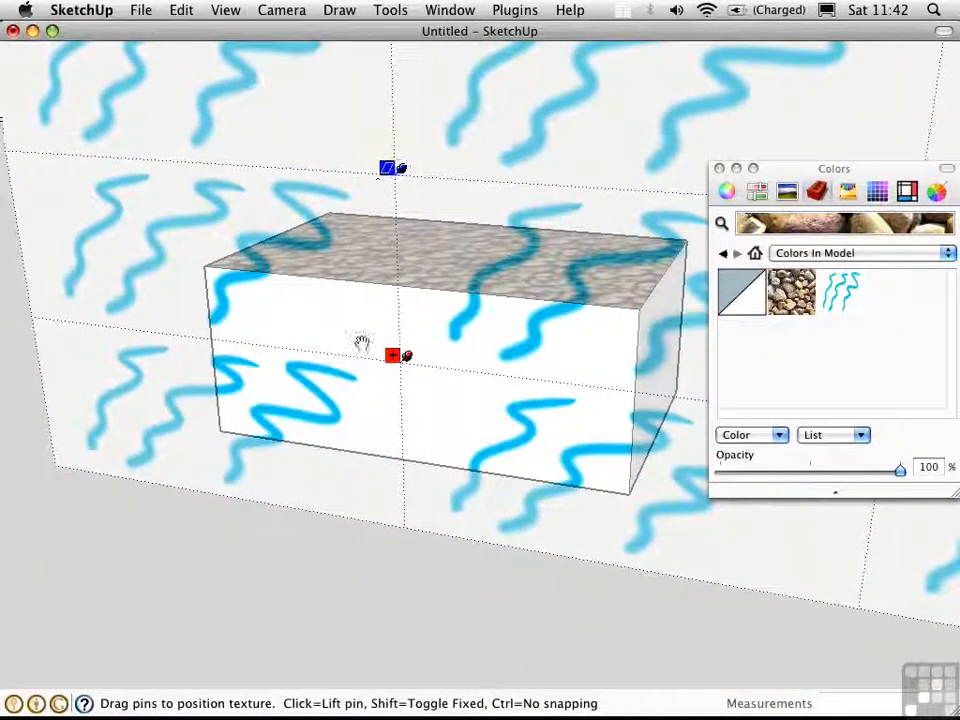
mouse_move(407, 361)
left_mouse_down()
mouse_move(284, 380)
mouse_move(224, 426)
left_mouse_up()
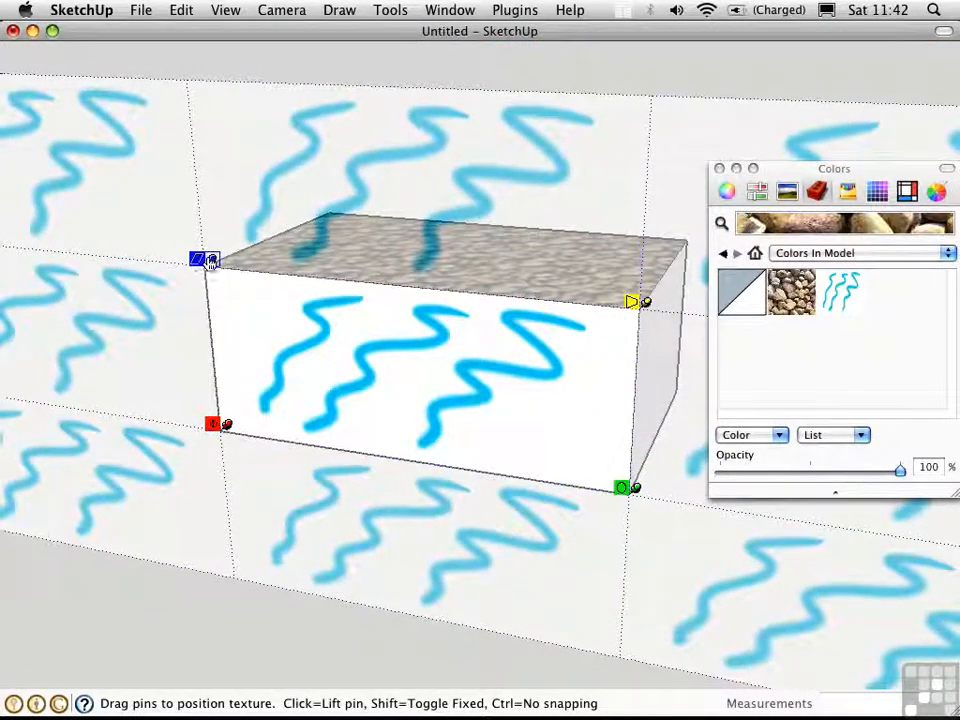
Squash the texture to about a quarter of the face's height and distort its perspective inward from the face's right edge.
mouse_move(210, 262)
left_mouse_down()
mouse_move(228, 289)
mouse_move(319, 332)
mouse_move(262, 311)
mouse_move(212, 311)
mouse_move(219, 376)
mouse_move(242, 387)
mouse_move(223, 380)
left_mouse_up()
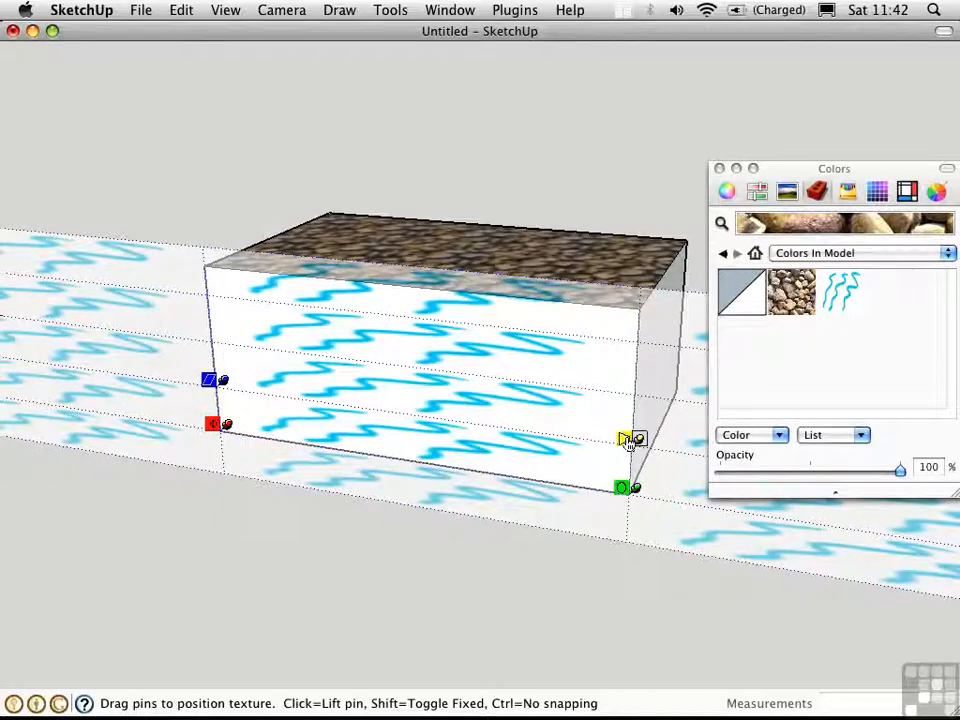
mouse_move(624, 441)
left_mouse_down()
mouse_move(599, 436)
mouse_move(586, 452)
mouse_move(565, 442)
left_mouse_up()
middle_click_drag(468, 437, 435, 388)
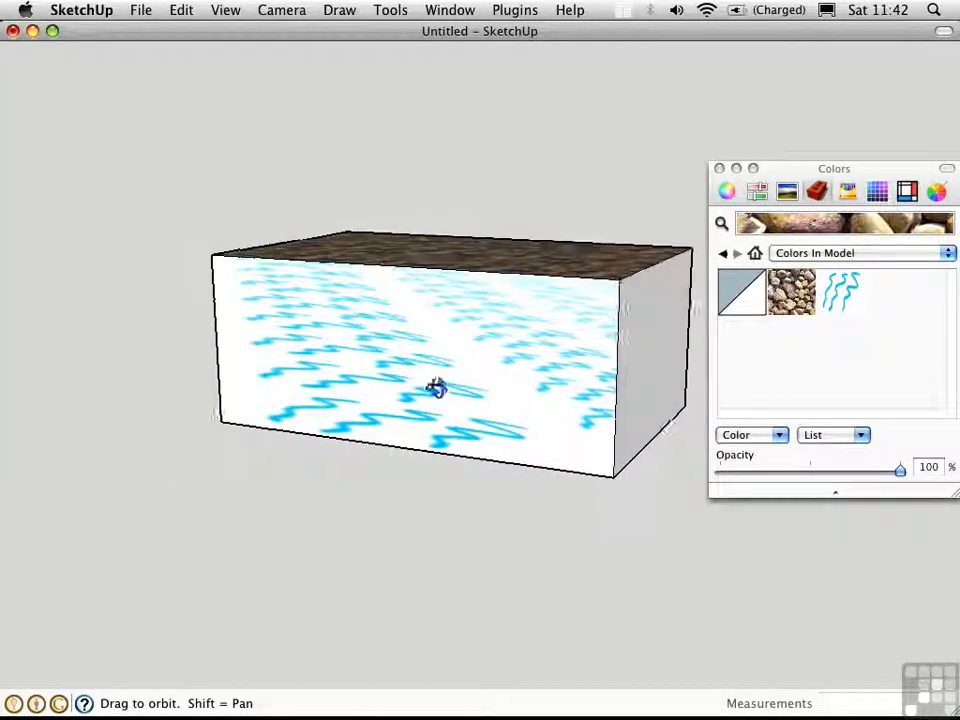
middle_click_drag(444, 383, 405, 366)
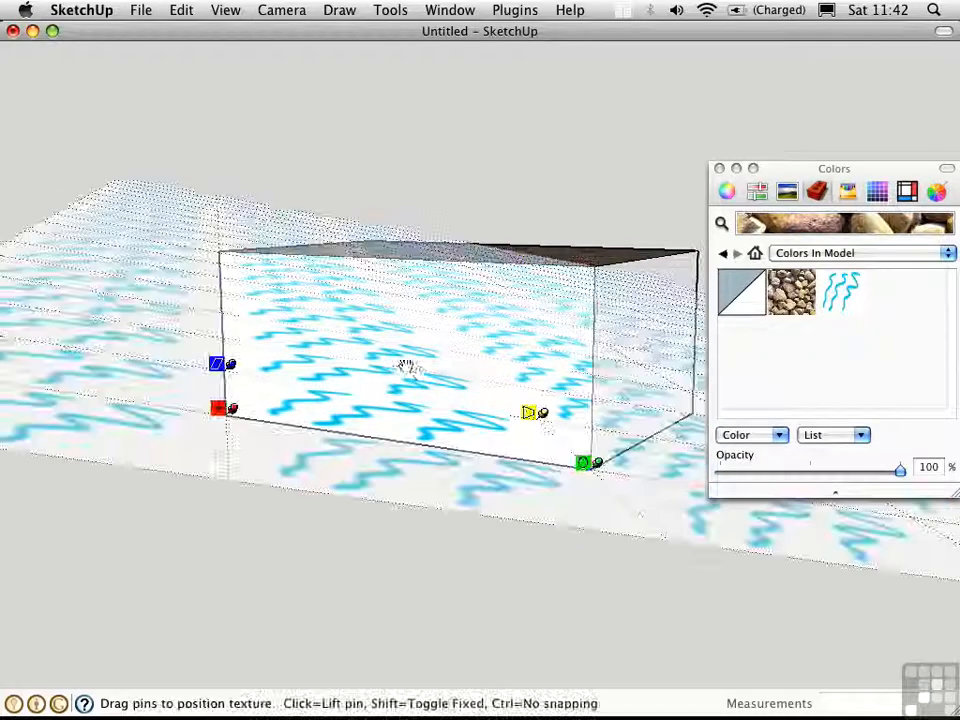
Rotate and shrink the texture about the face's lower-left corner with the green pin and finish positioning it.
left_click_drag(584, 462, 366, 354)
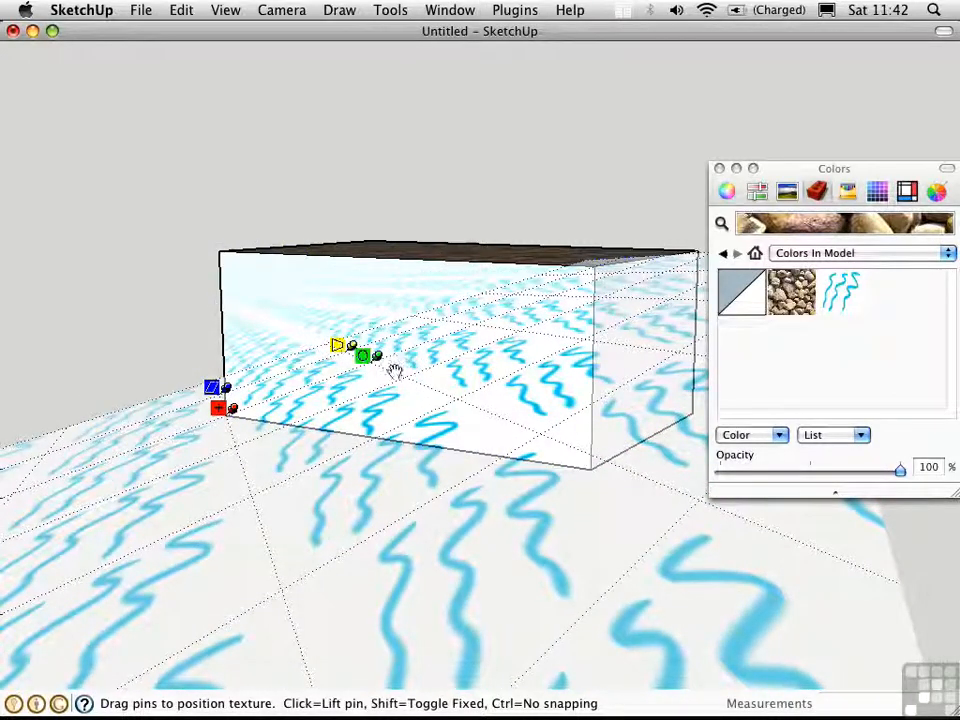
right_click(427, 368)
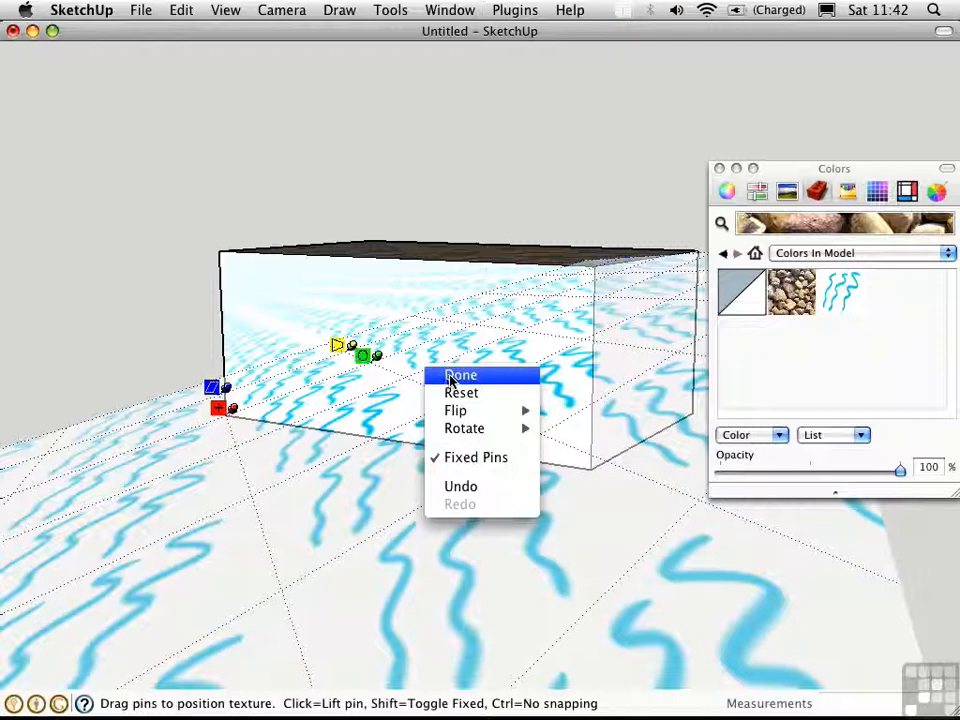
left_click(455, 376)
mouse_move(360, 454)
middle_mouse_down()
mouse_move(270, 430)
mouse_move(184, 456)
mouse_move(346, 453)
middle_mouse_up()
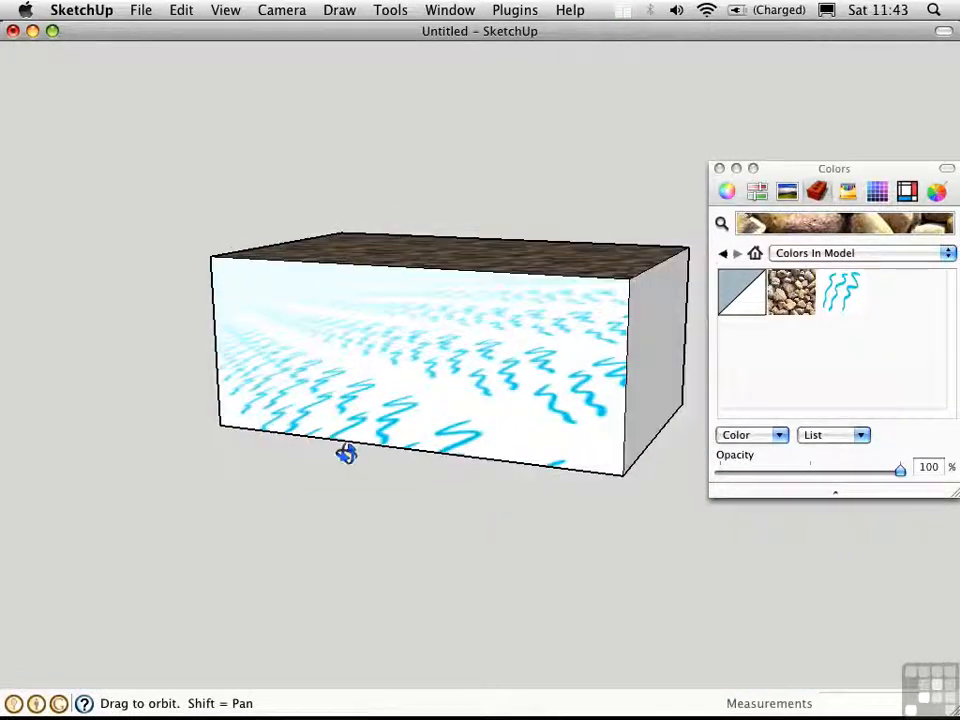